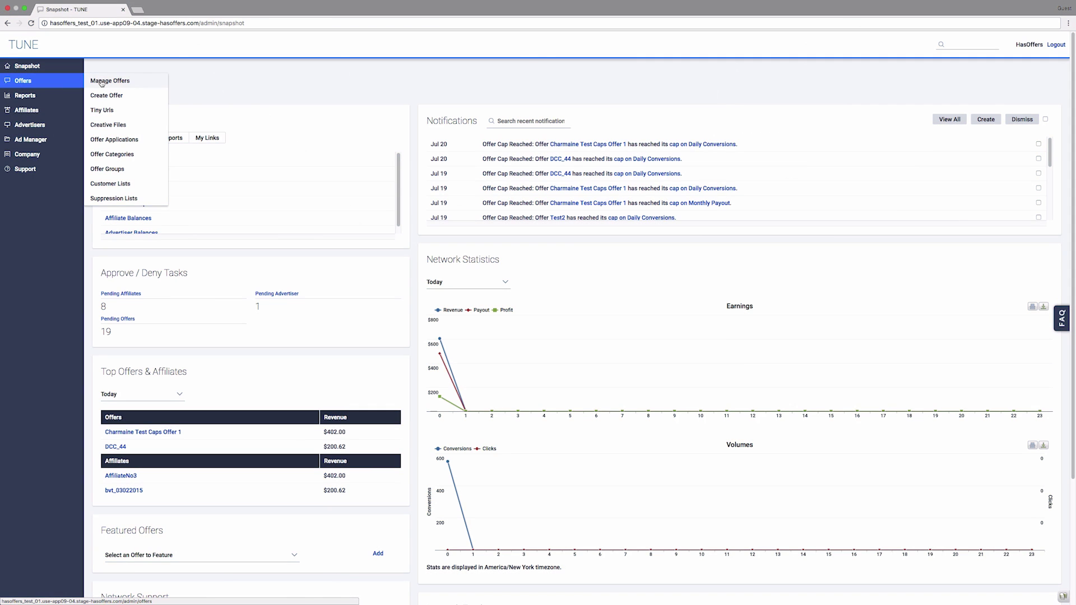
- Open the TUNE offer from the offers list and generate its tracking link for the affiliate Belltownmedia
click(99, 81)
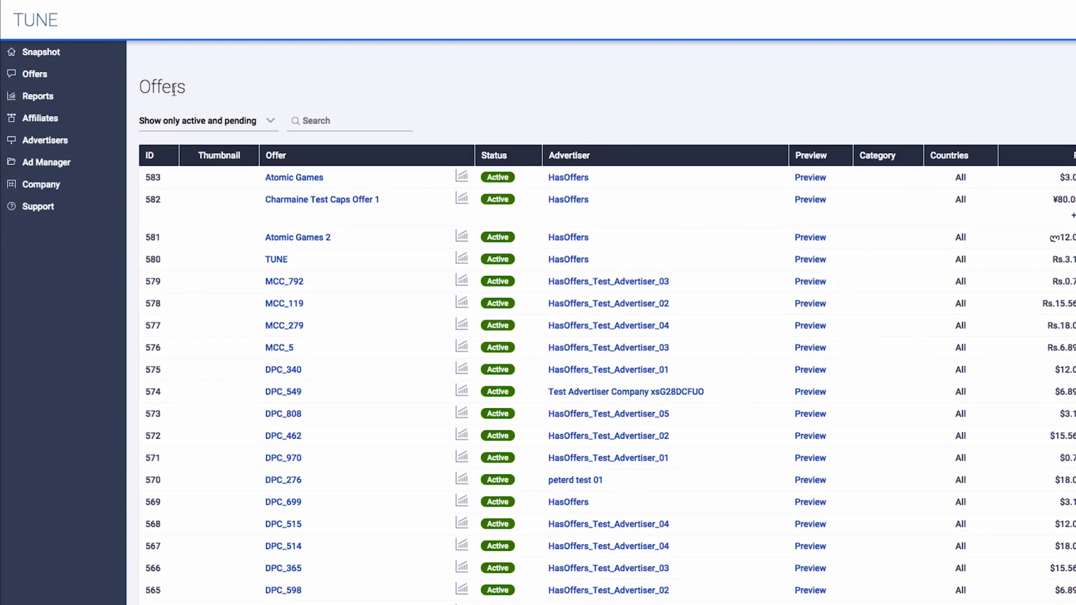
click(275, 258)
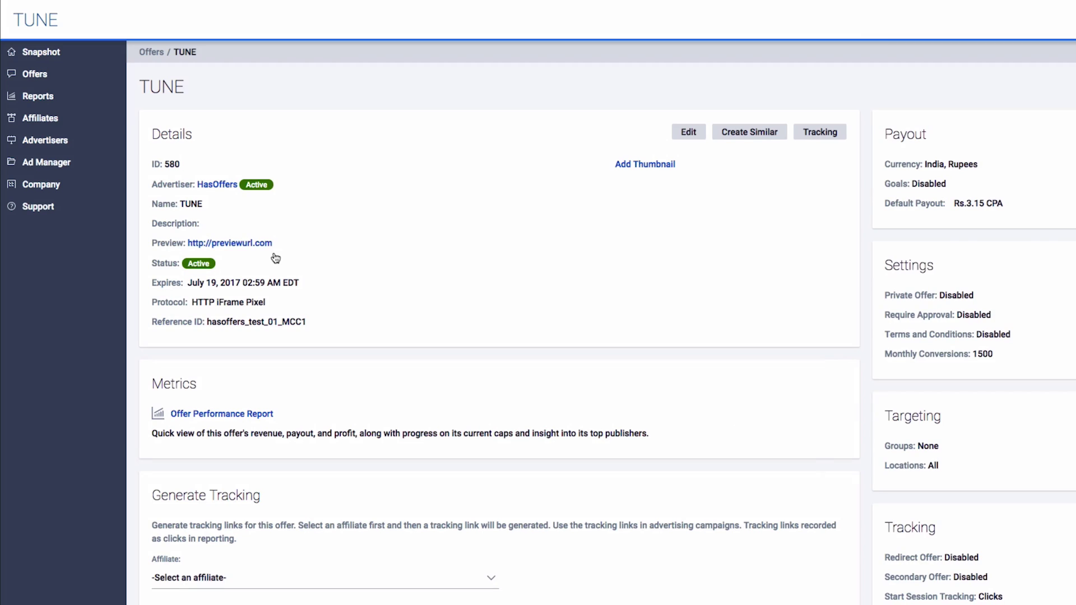
scroll(275, 258, down, 6)
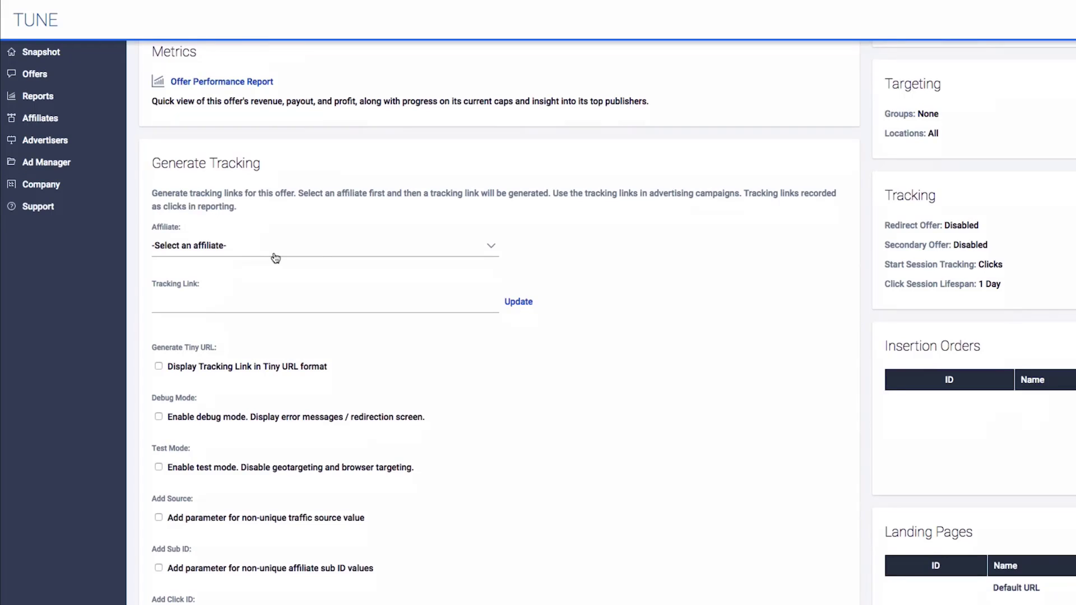
click(485, 248)
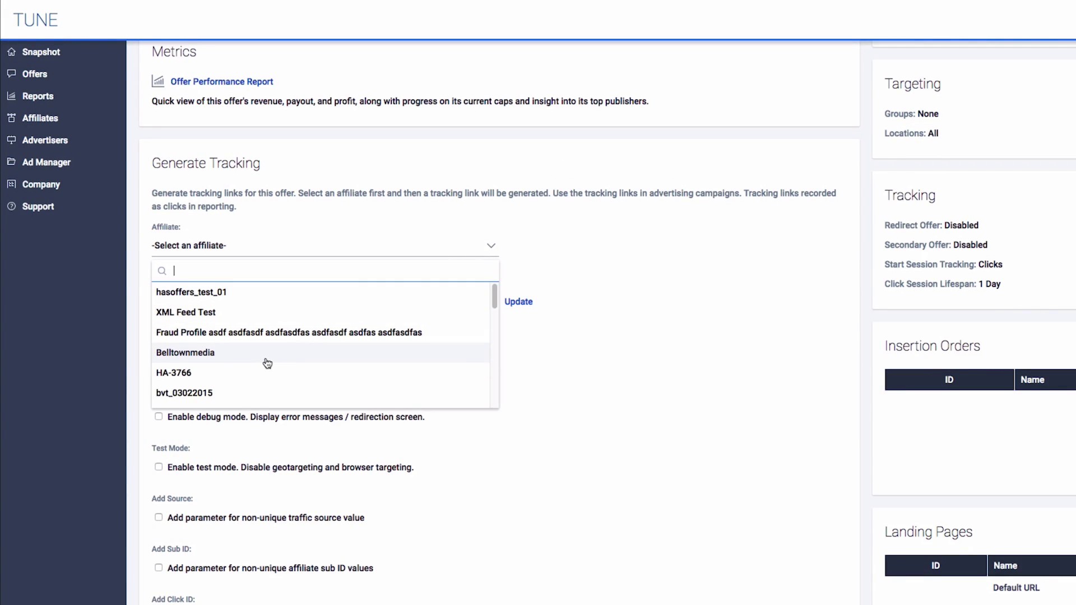
click(267, 361)
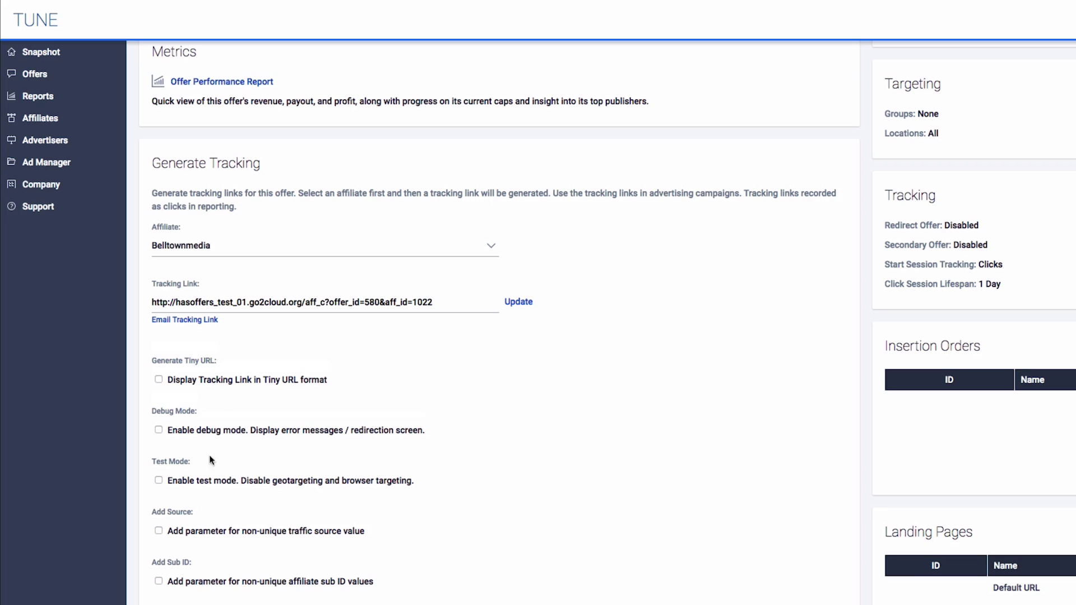
- Add an affiliate source of SOURCE and an affiliate sub ID of SUB_AFFILIATE to the tracking link
click(158, 530)
click(163, 530)
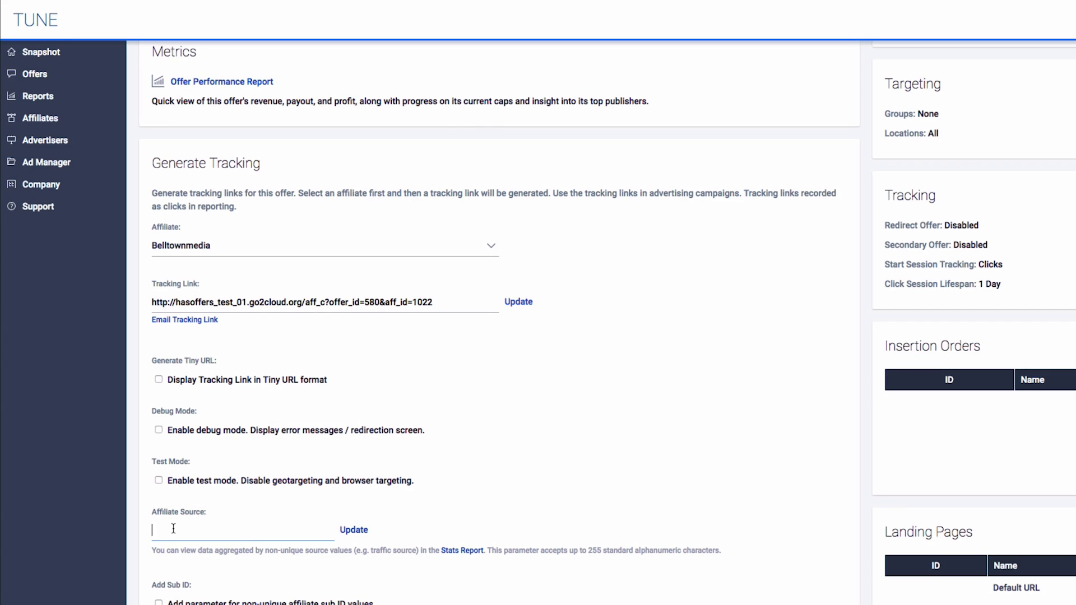
text(SOURCE)
scroll(392, 337, down, 5)
click(161, 340)
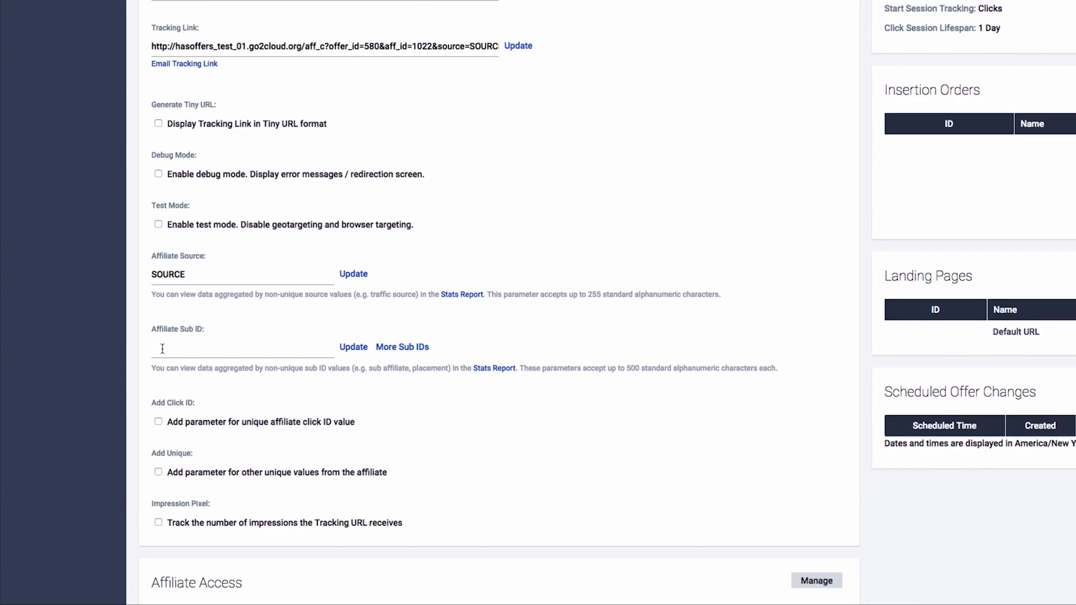
click(161, 349)
text(SUB_AFFILIATE)
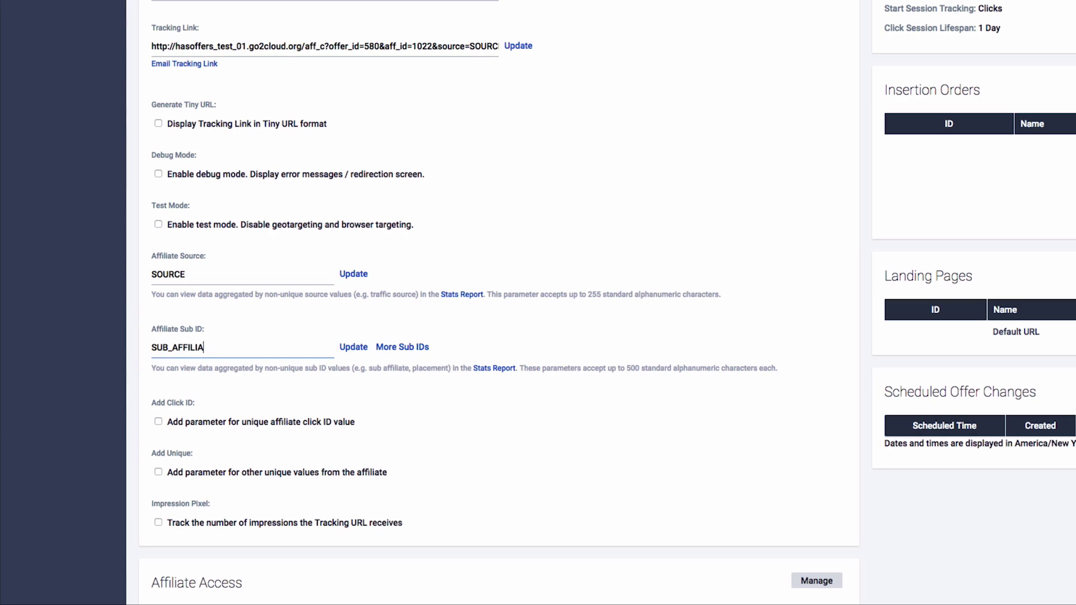
- Add affiliate click ID CLICK_ID and Affiliate Unique 1 UNIQUE_USER_HASH, update the tracking link and inspect the full URL
click(159, 422)
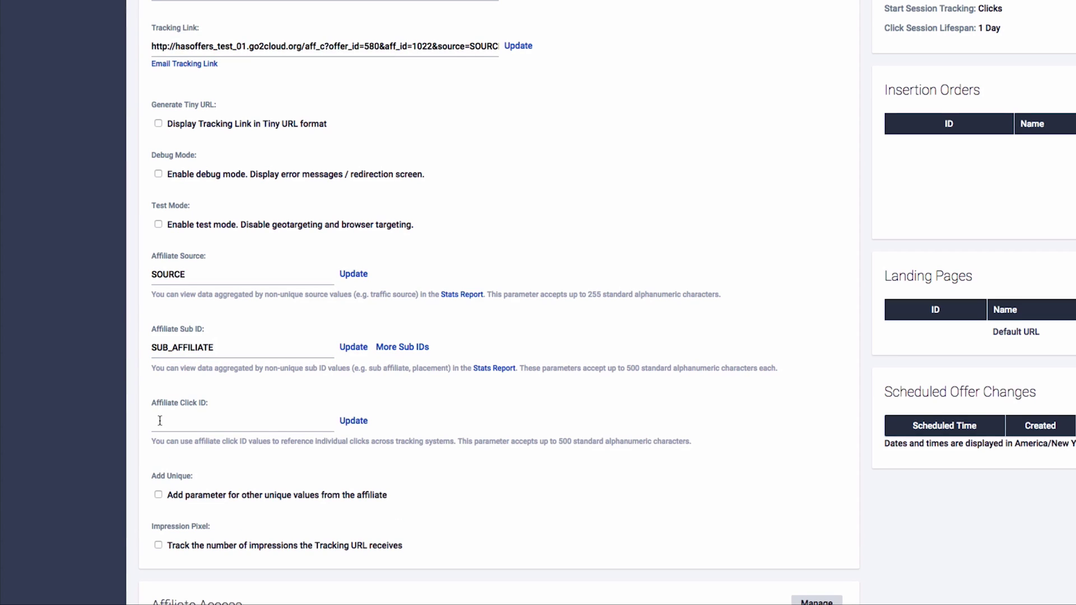
click(160, 422)
text(CLICK_ID)
click(159, 494)
click(159, 493)
text(UNIQUE_U)
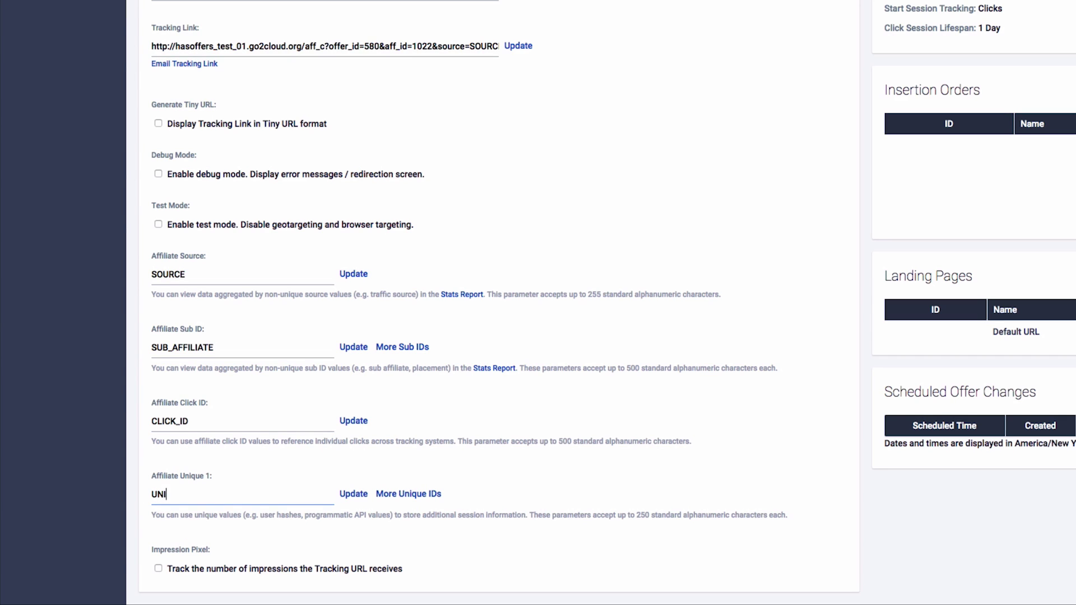
text(SER_HASH)
click(348, 494)
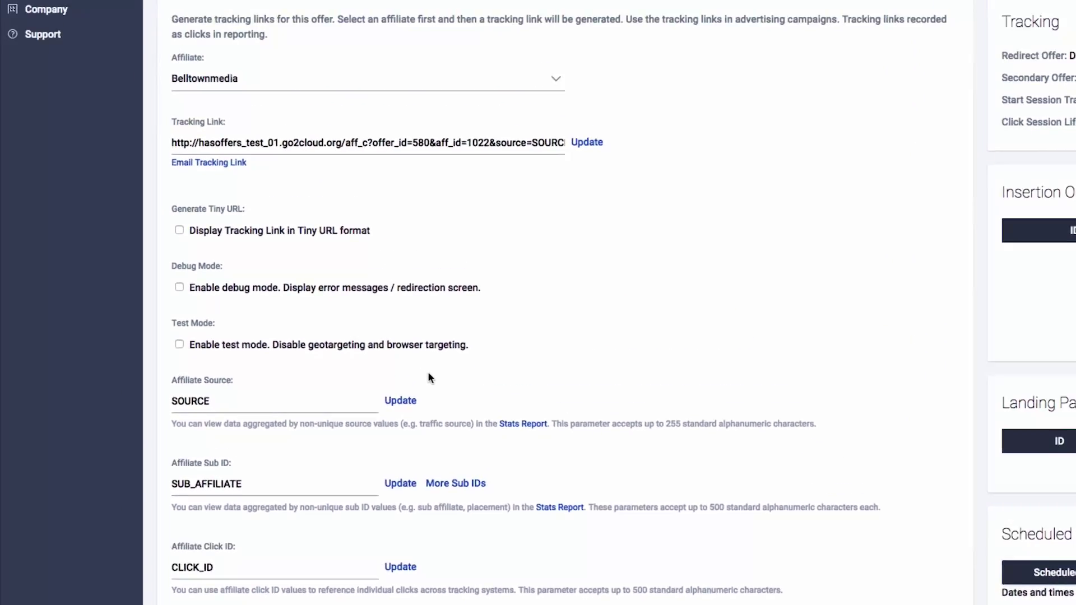
click(536, 279)
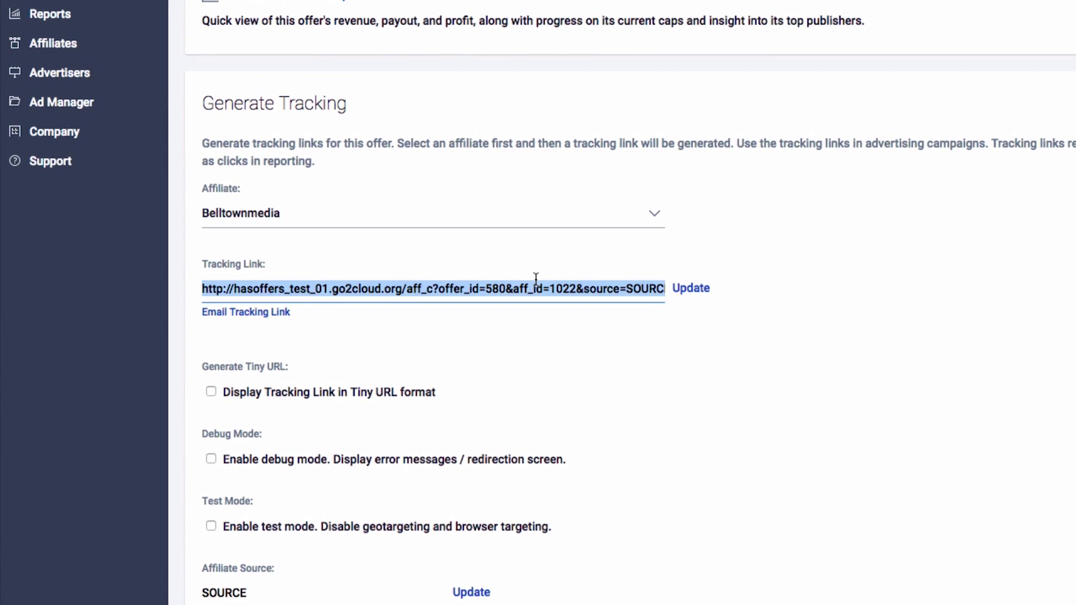
key(Right)
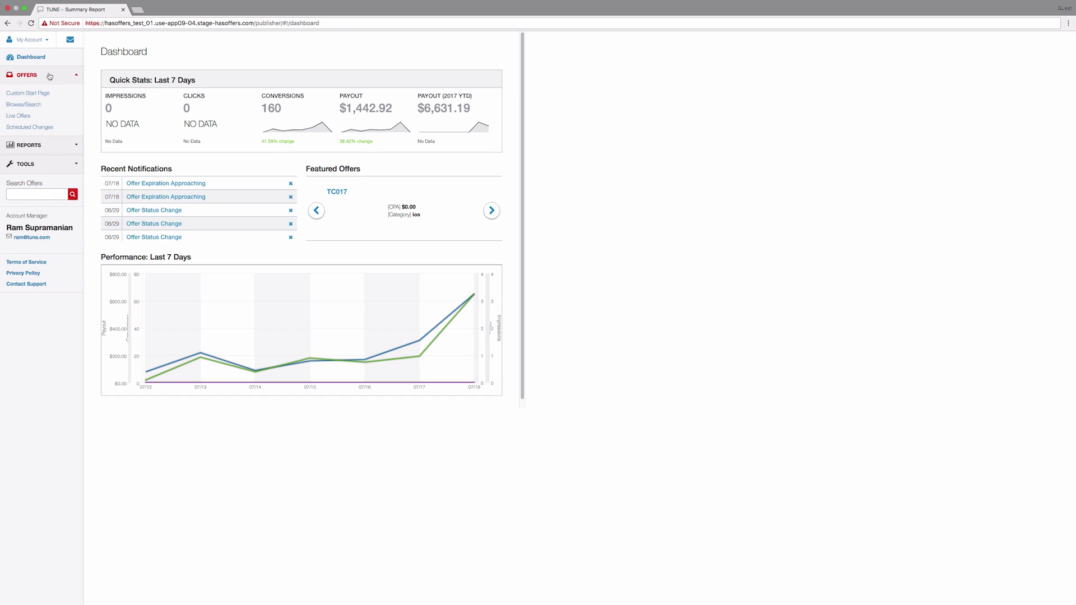
- In the affiliate portal, open the TUNE offer and display the Sub IDs, Click ID and Unique customization fields
click(34, 104)
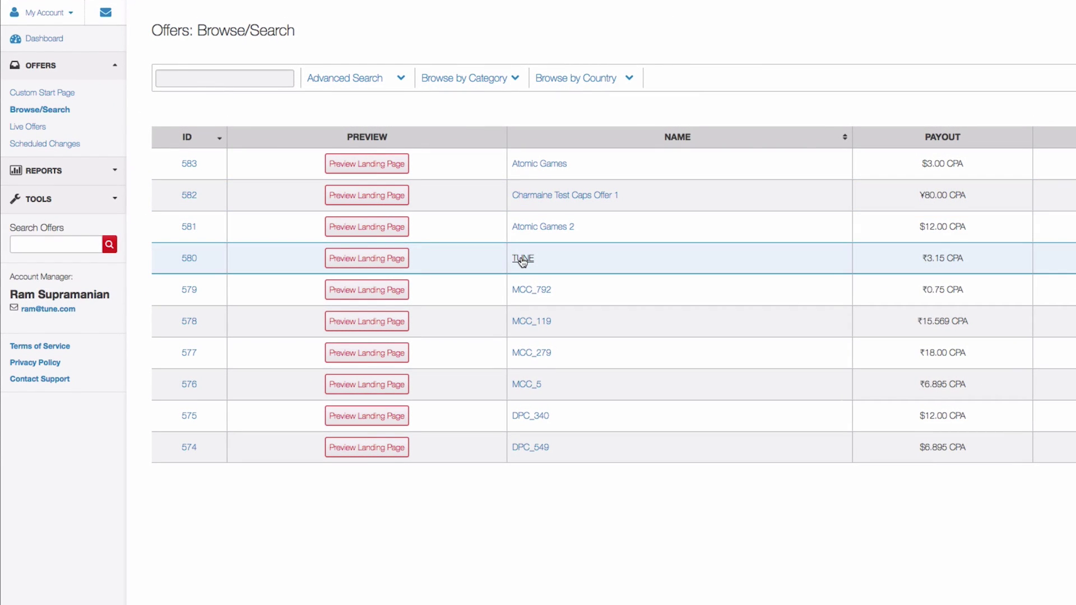
click(521, 260)
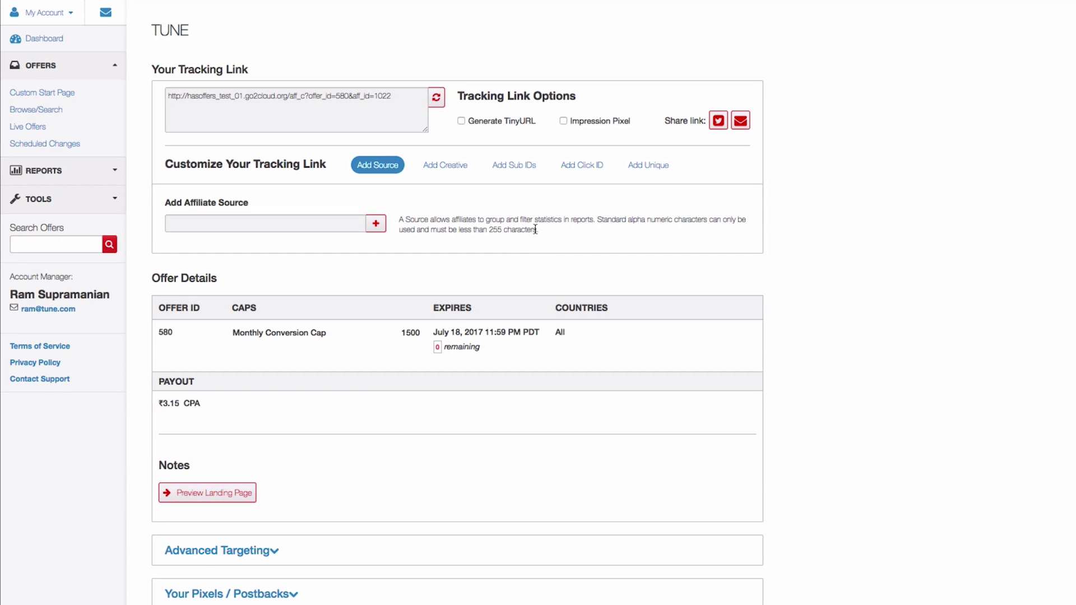
click(525, 168)
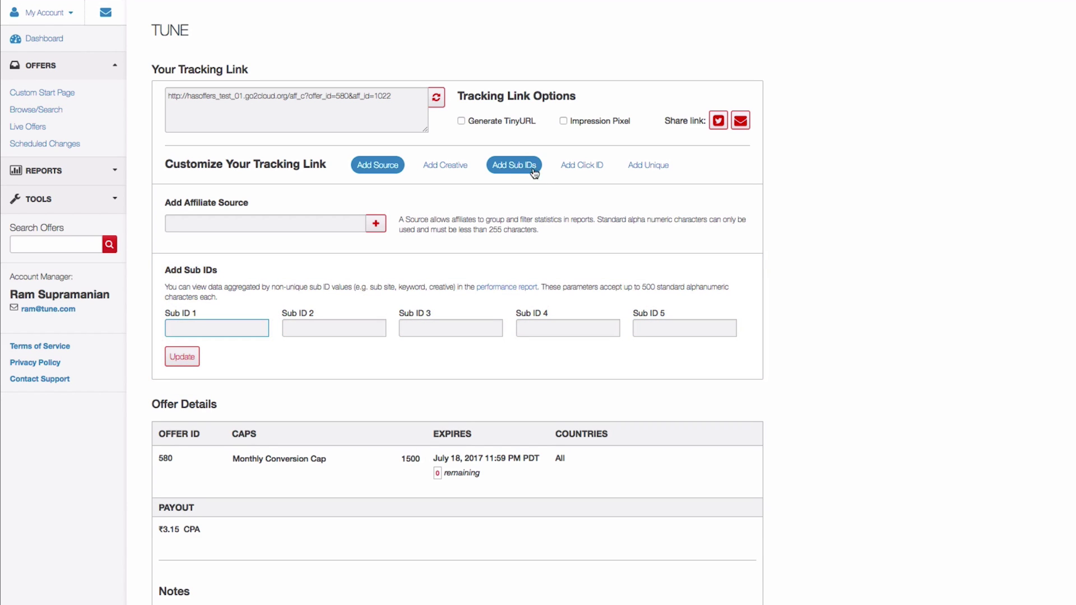
click(574, 168)
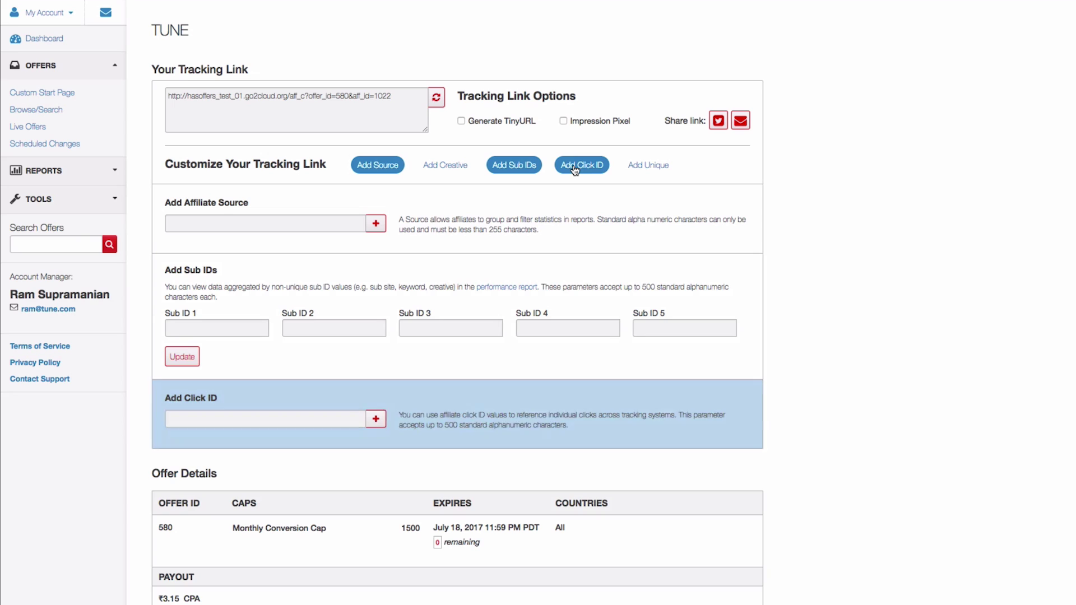
click(639, 168)
- Enter google as the affiliate source and atomicpub as Sub ID 1
click(336, 223)
text(google)
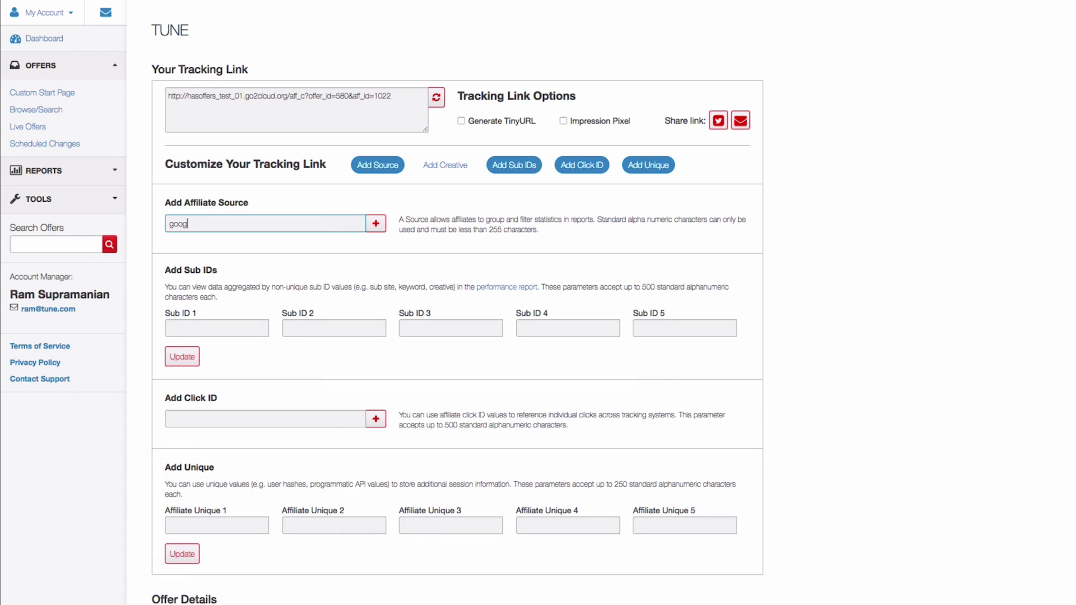
click(249, 325)
text(atomicpub)
- Enter 9057q7toriwha8q48fhsdafadfkah as the click ID and oiurge08oaikf as Affiliate Unique 1
click(245, 419)
text(9057q7toriwha8q48fhsdafadfkah)
click(205, 521)
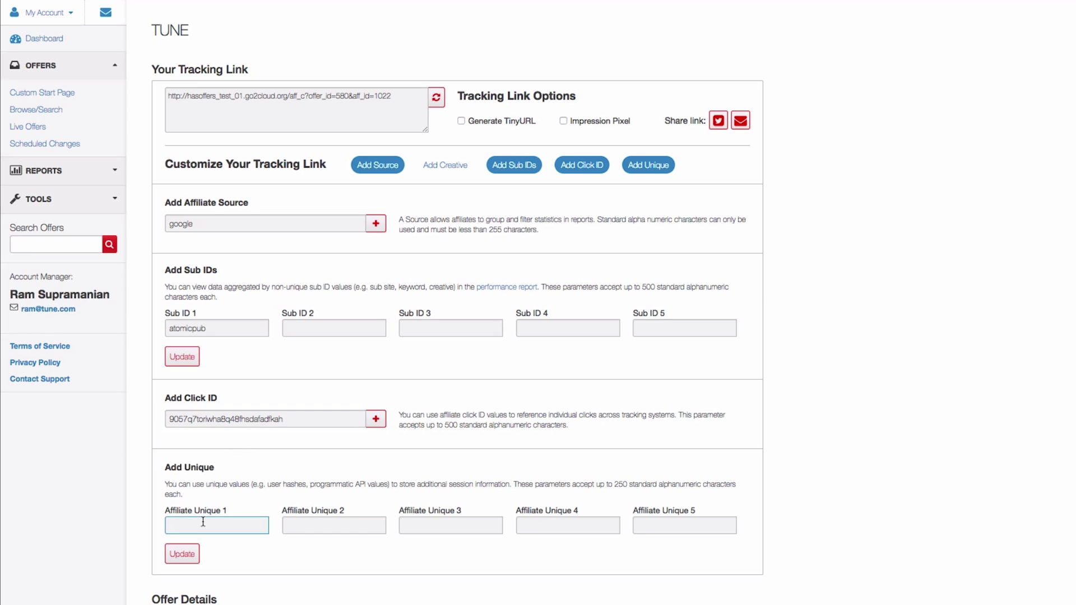
text(oiurge08oaikf)
- Apply the unique value, click ID, sub ID and source to the affiliate's tracking link
click(182, 554)
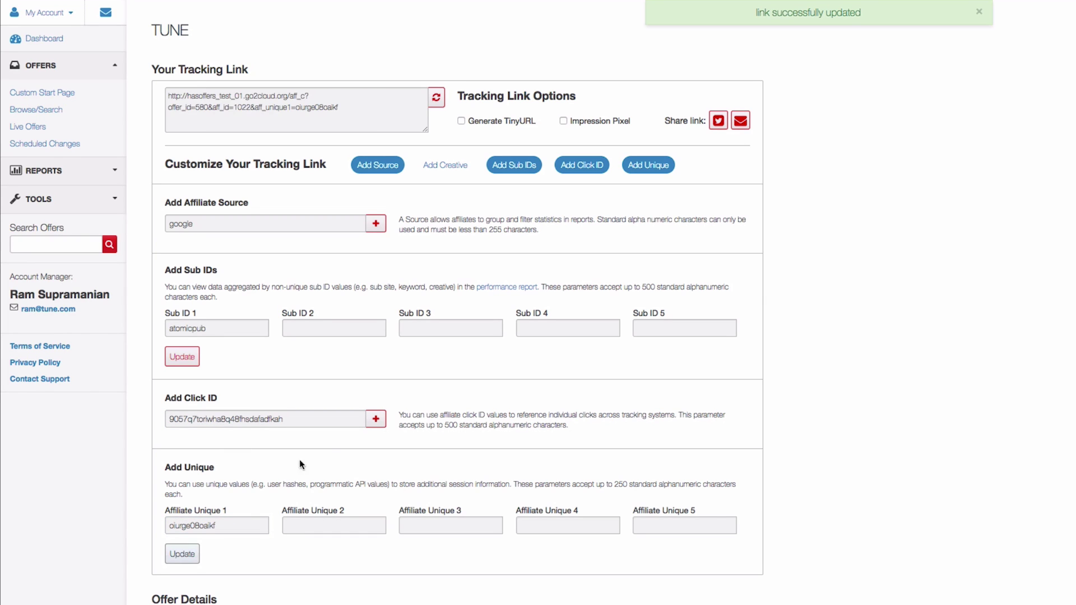
click(375, 421)
click(183, 356)
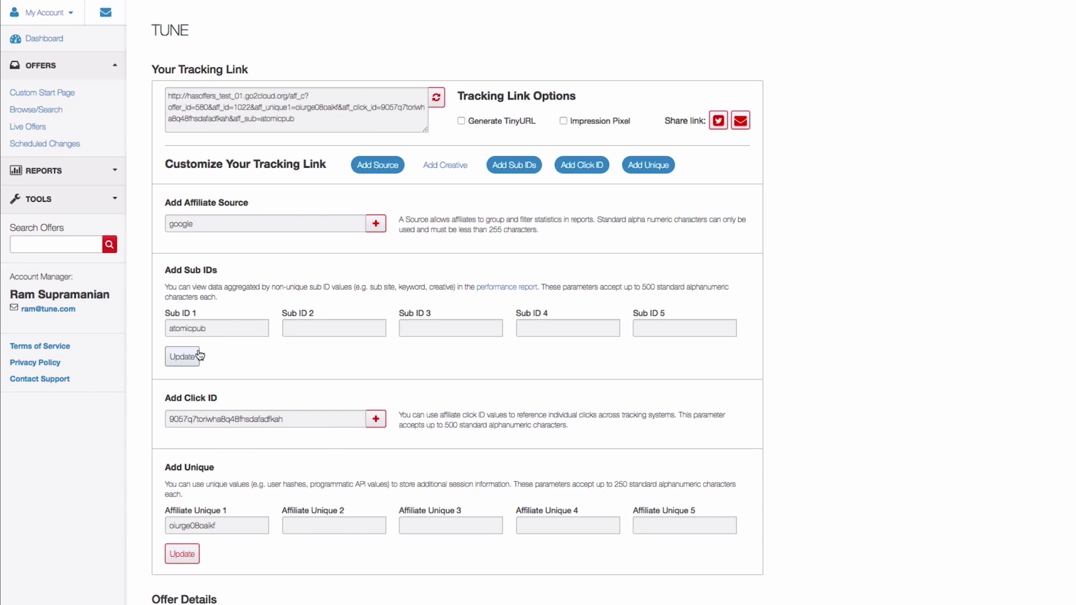
click(374, 225)
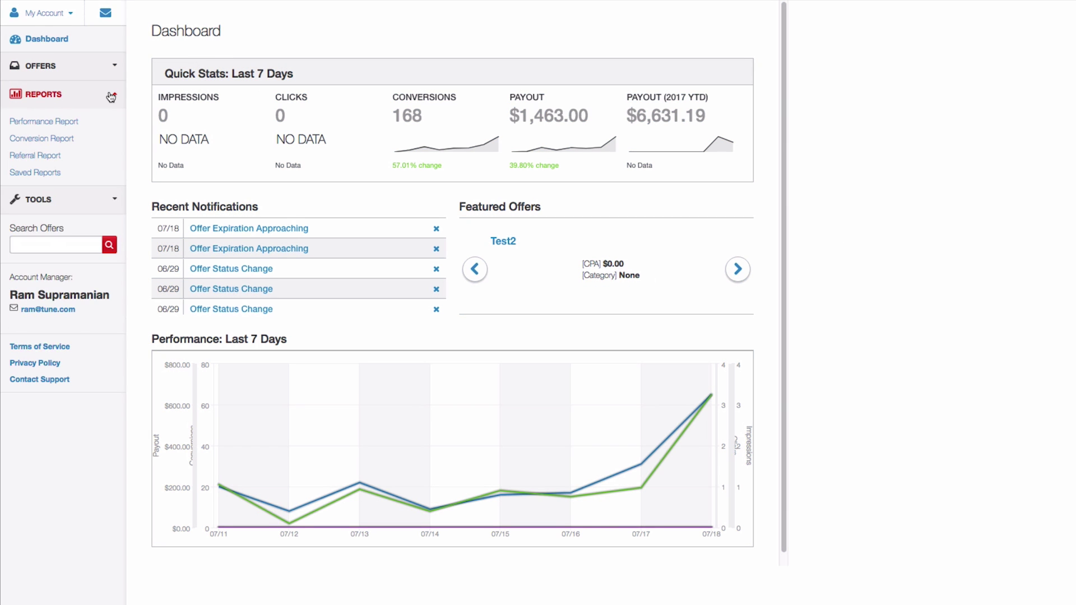
- Add Affiliate Click ID and Affiliate Unique 1 to 4 to the affiliate portal's Conversion Report and apply the options
click(68, 139)
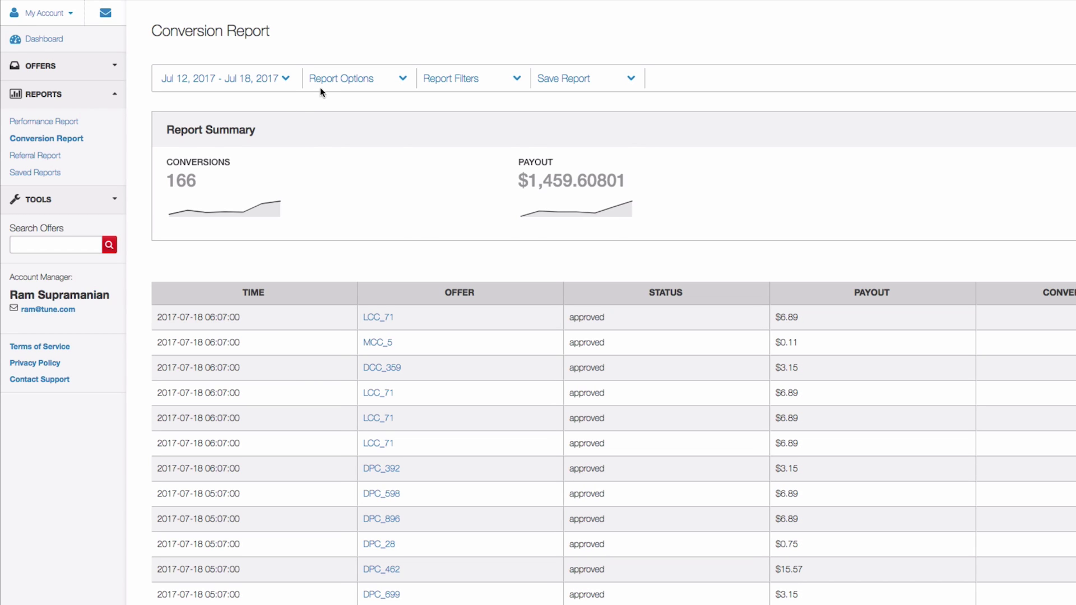
click(334, 81)
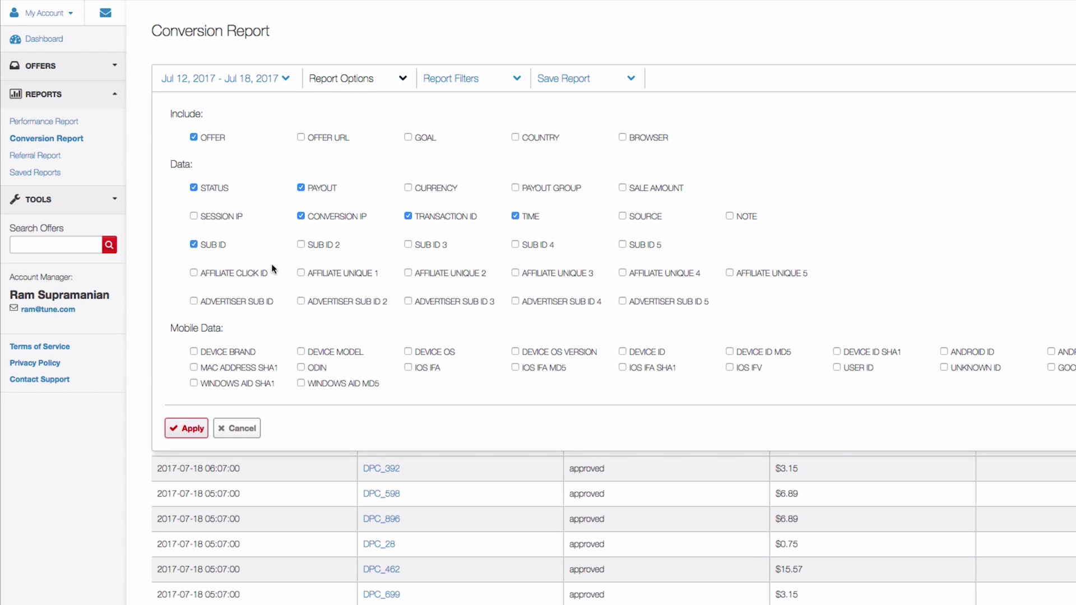
click(194, 274)
click(302, 274)
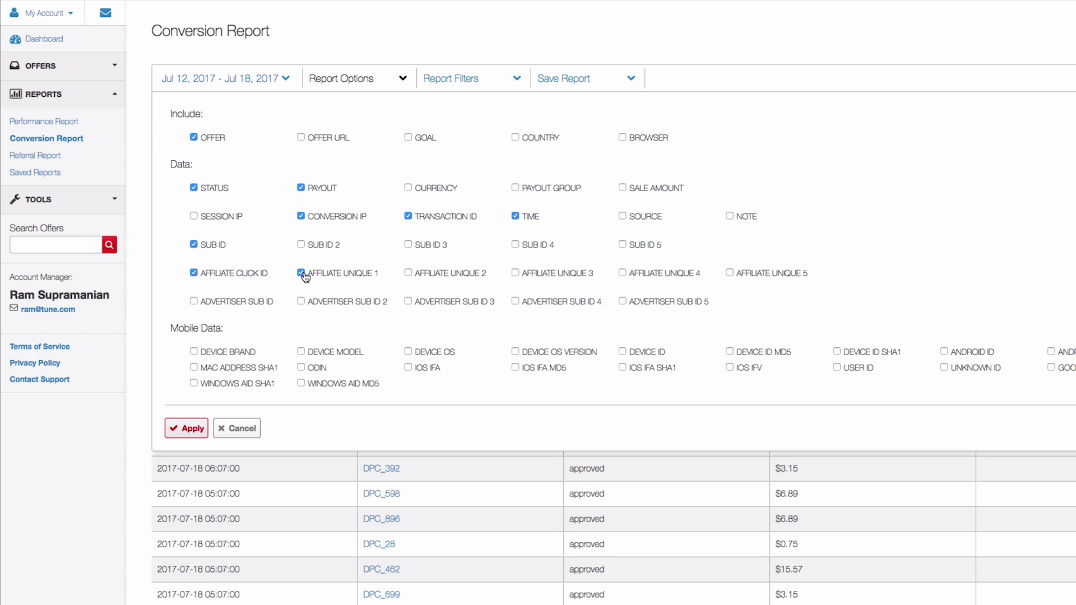
click(408, 273)
click(515, 273)
click(622, 274)
click(185, 427)
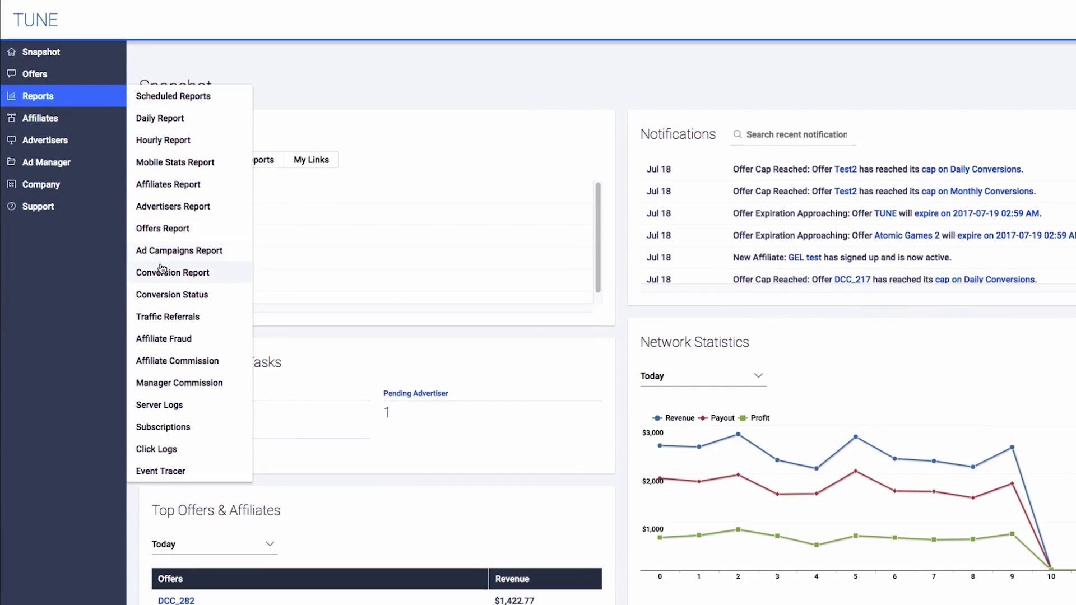
- In the network admin's Conversion Report, include Affiliate Click ID and Affiliate Unique 1 through 5 in the data
click(162, 273)
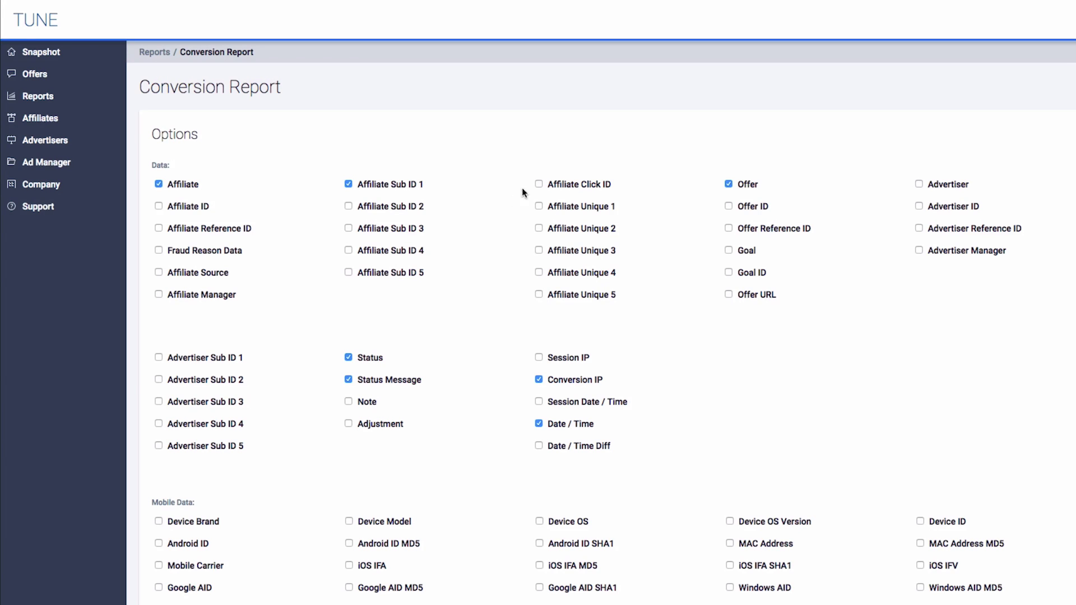
click(539, 184)
click(538, 206)
click(539, 272)
click(539, 294)
scroll(485, 291, down, 5)
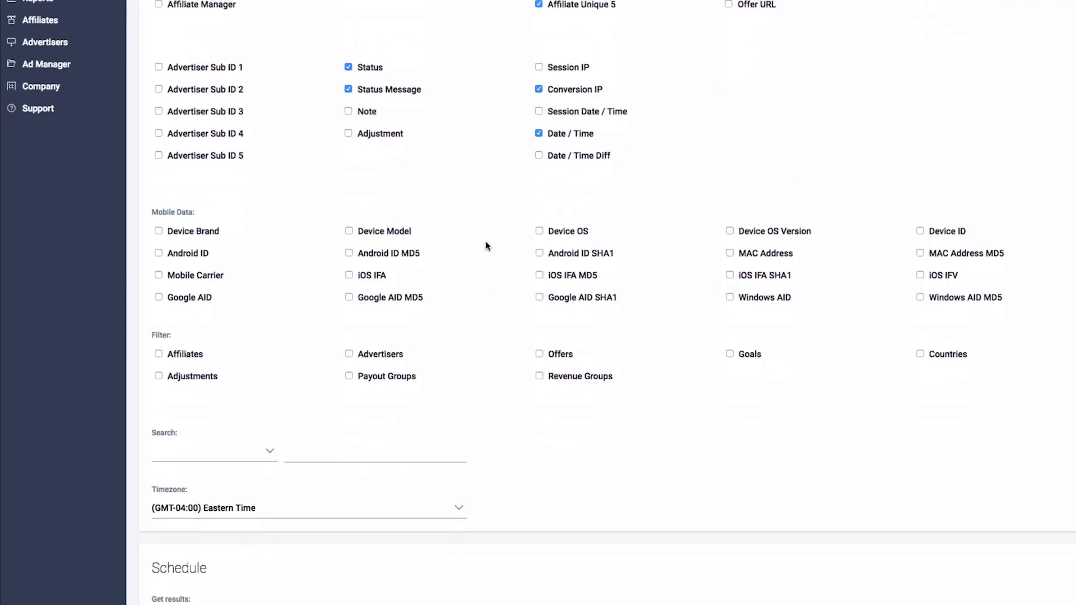
scroll(486, 246, down, 6)
click(159, 440)
scroll(291, 385, up, 7)
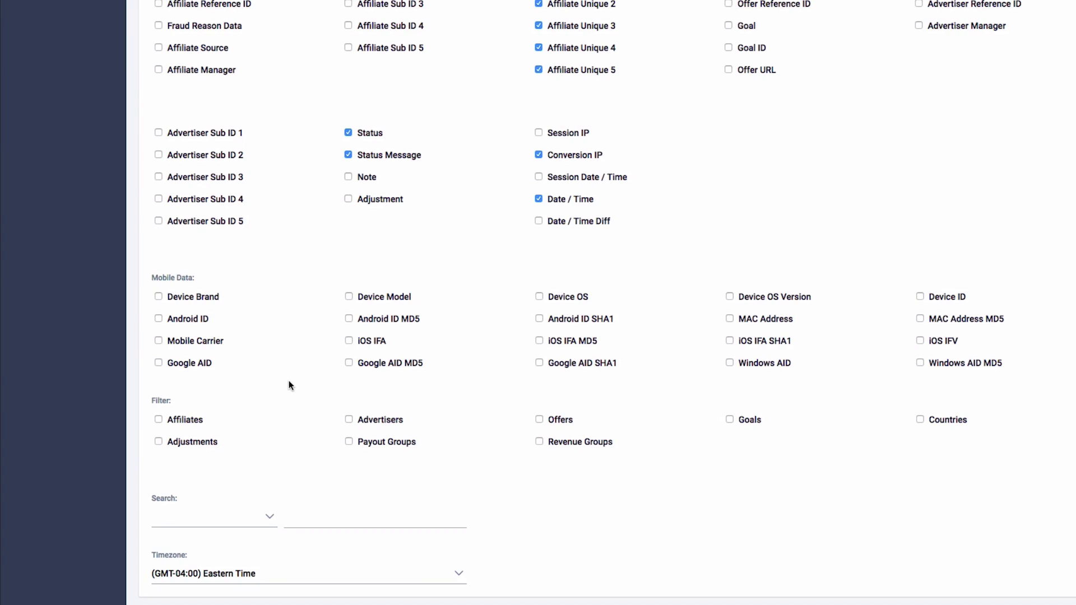
scroll(290, 385, down, 8)
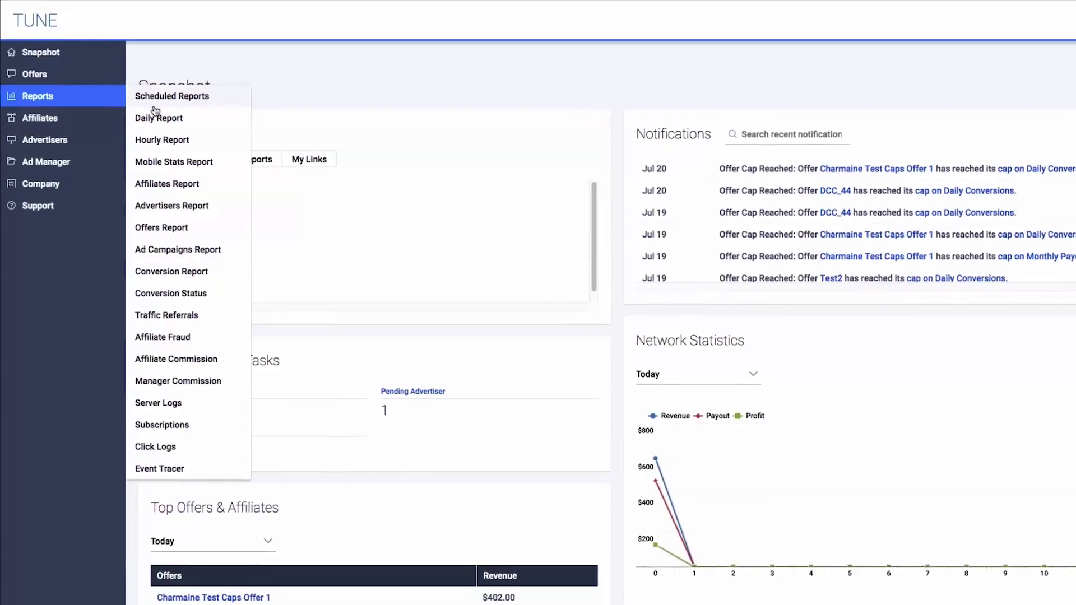
- Run the Event Tracer's event logs with the affiliate fields sub, sub1, click id and unique1 added
click(161, 474)
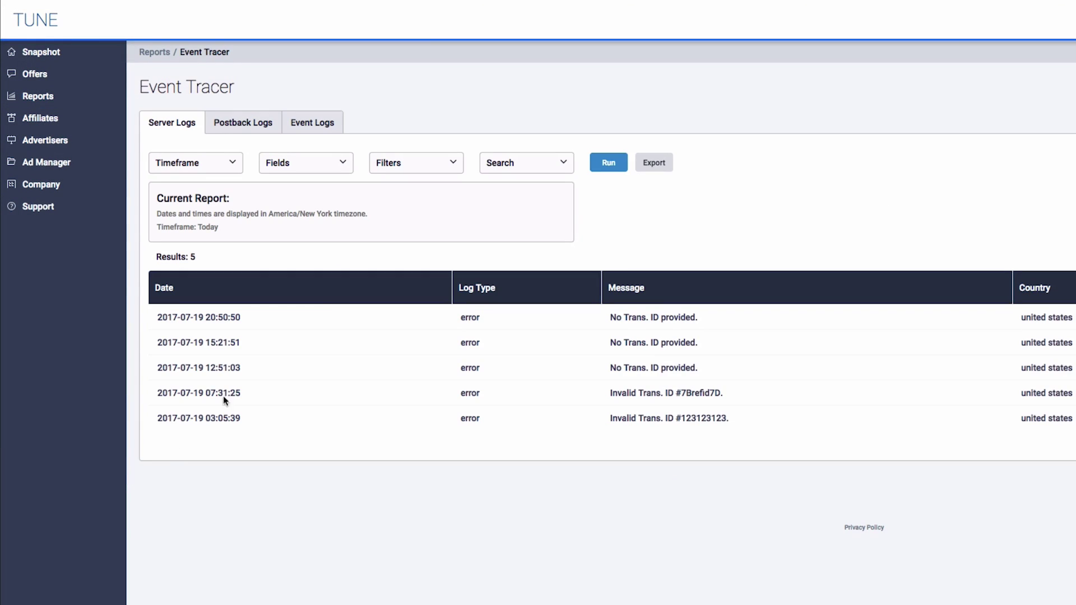
click(334, 126)
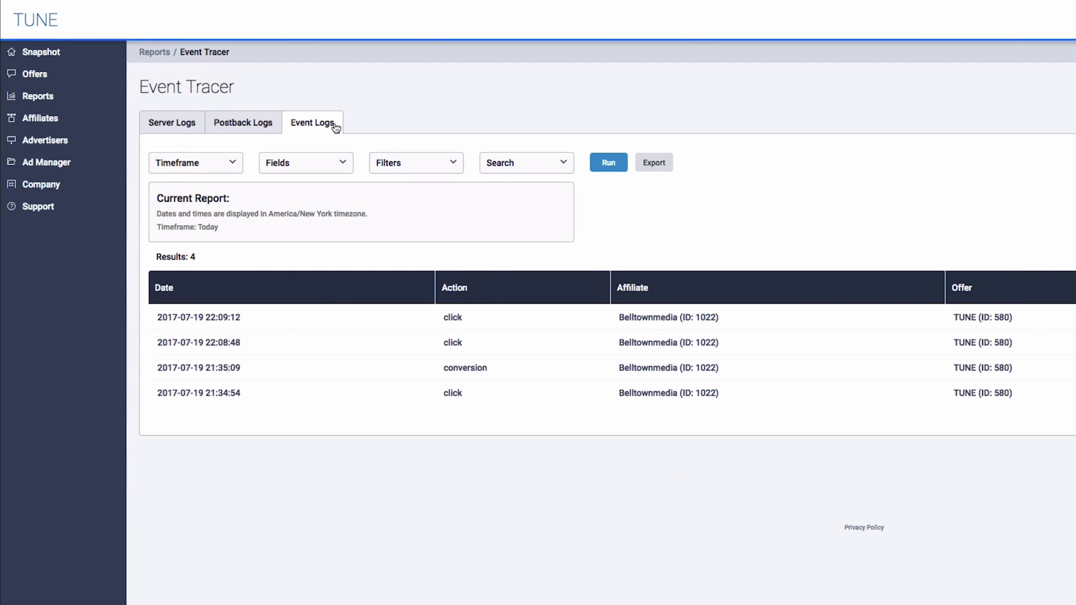
click(336, 163)
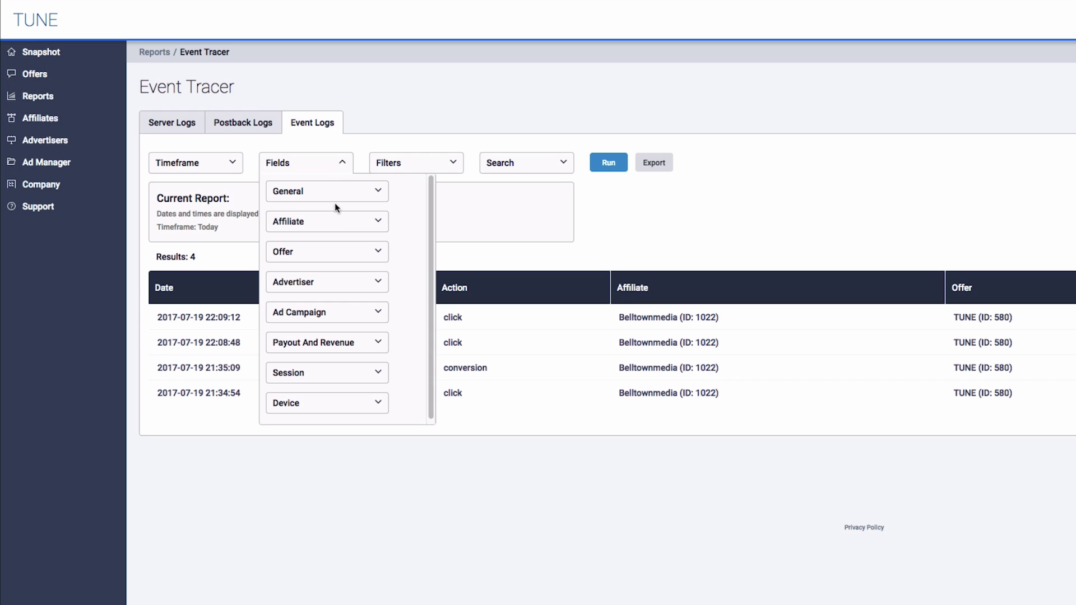
click(337, 224)
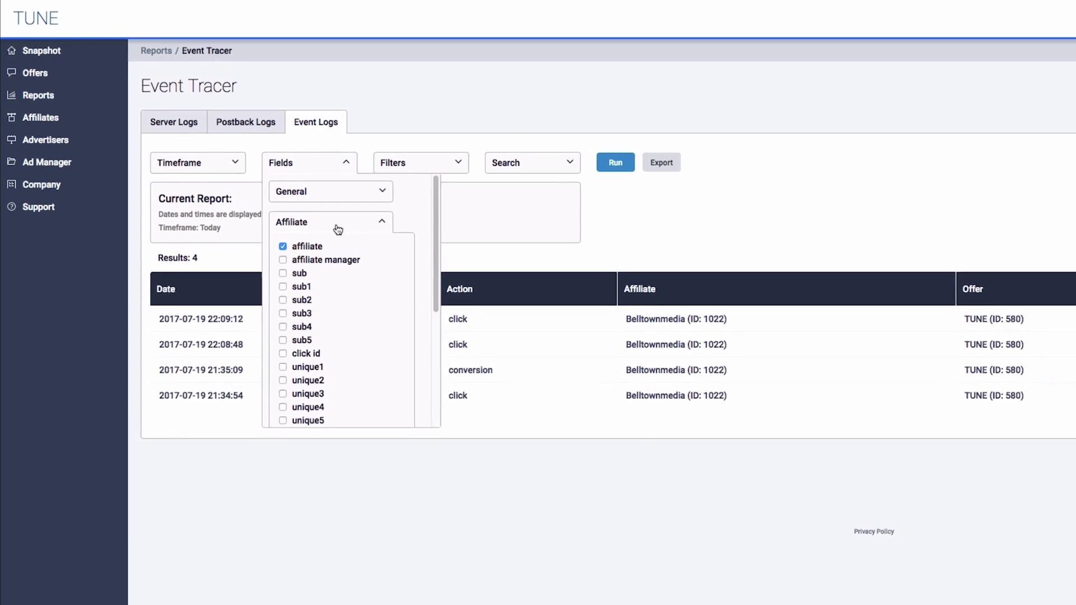
click(368, 304)
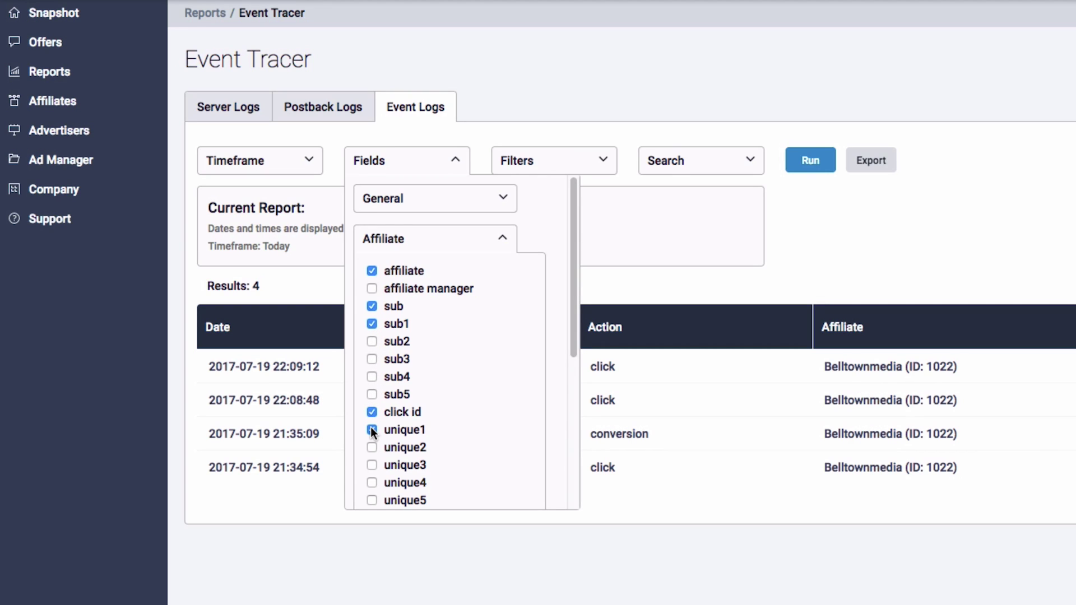
click(804, 171)
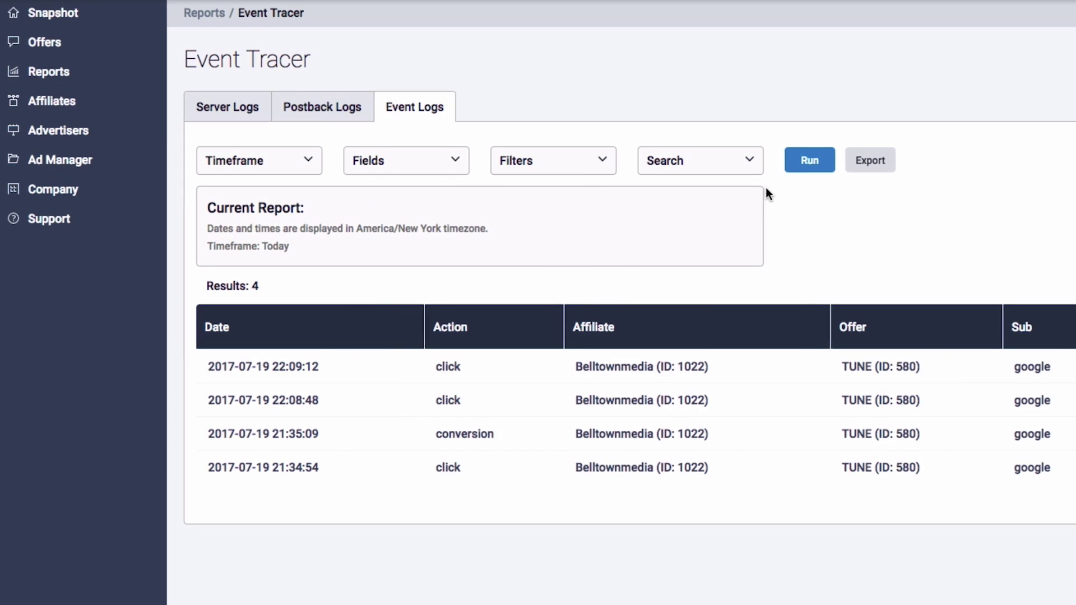